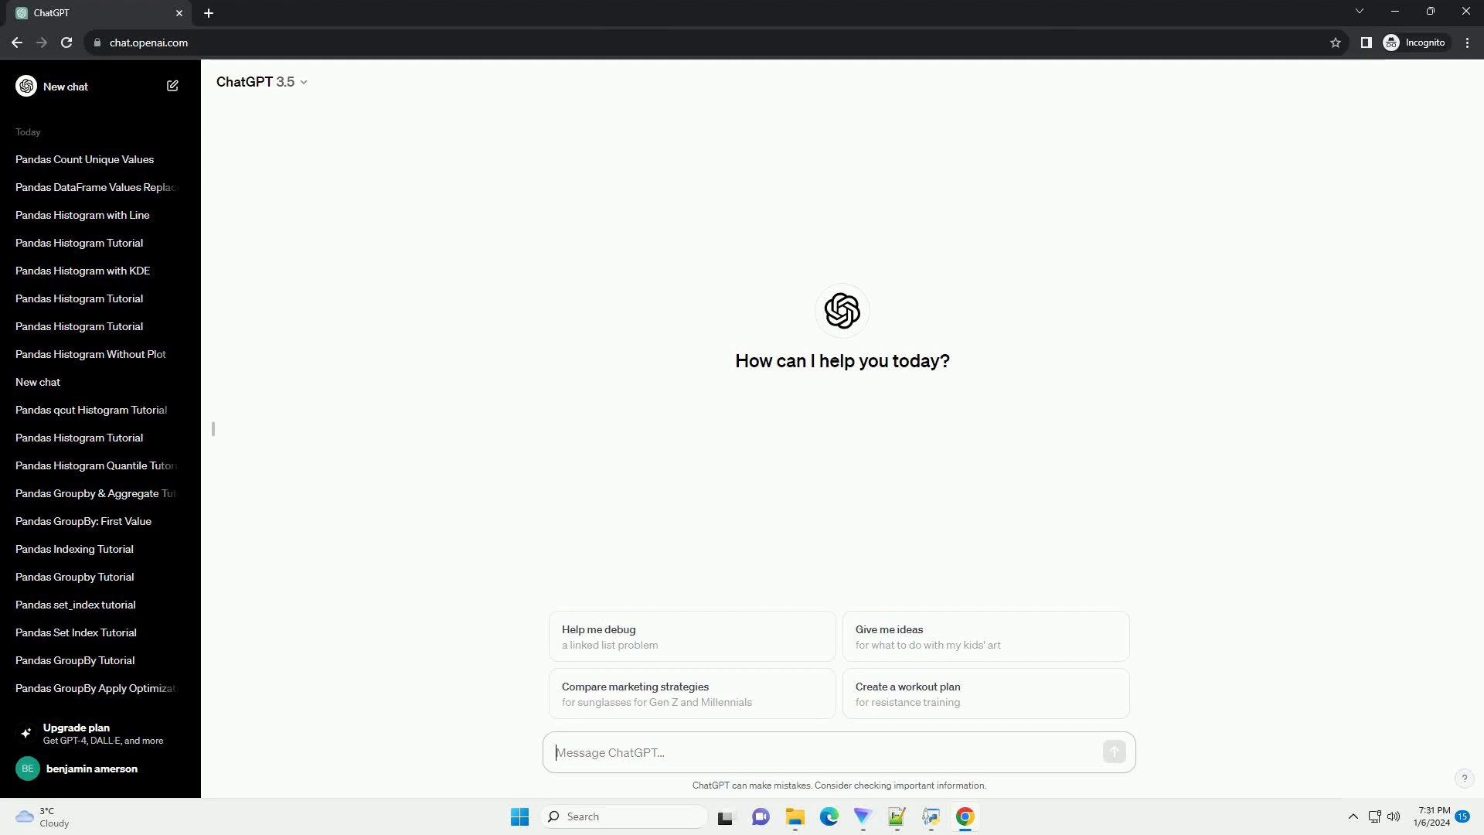
# Step: Paste and send the prompt requesting a pandas tutorial on selecting all columns except the last
pyautogui.write('write an informative tutorial about pandas select all columns except last one with code example')
pyautogui.press('Return')
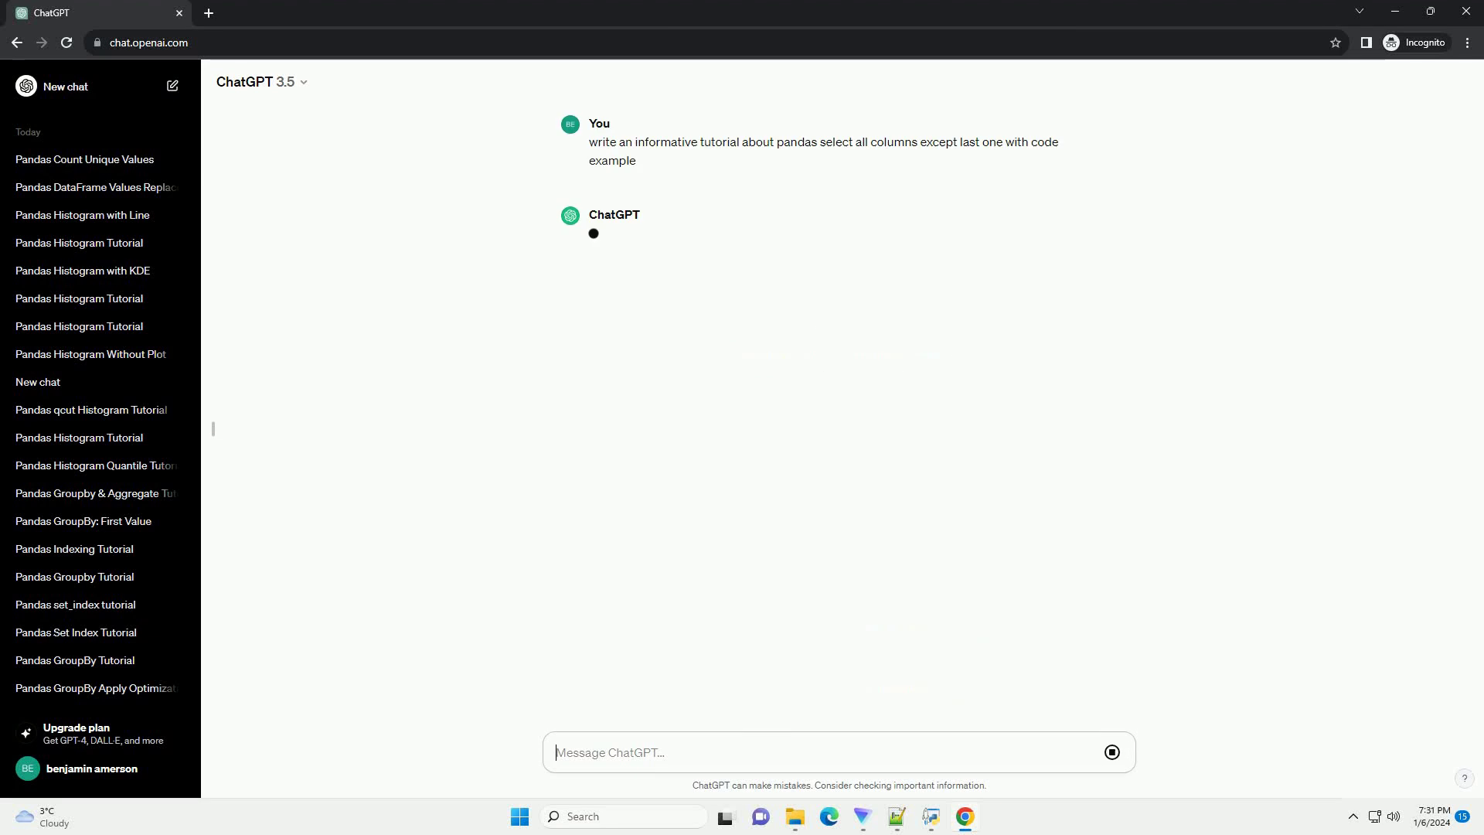